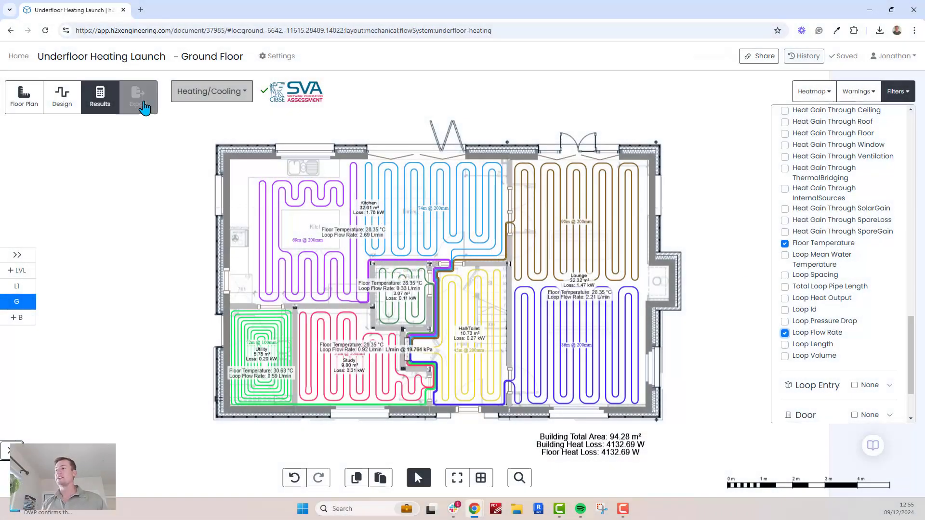
# Export the design as a full PDF set and scroll through its three pages.
pyautogui.click(138, 98)
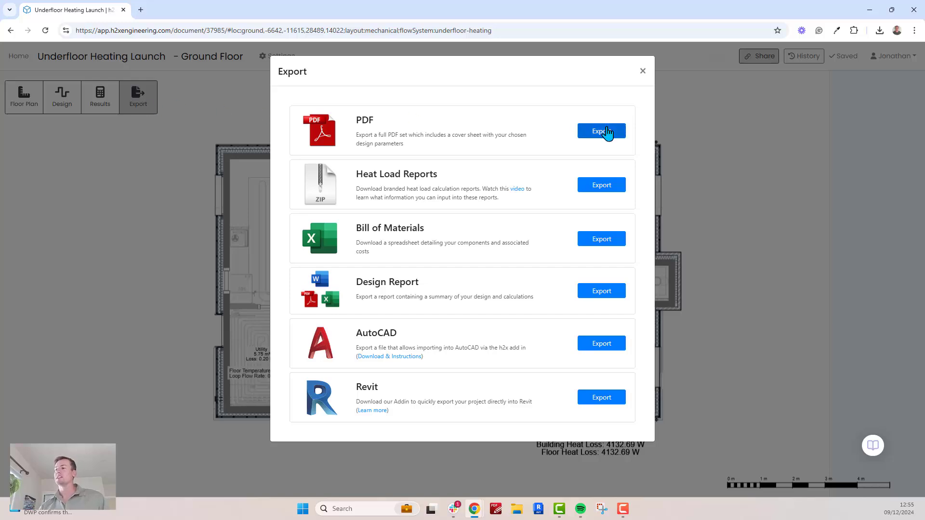
pyautogui.click(601, 131)
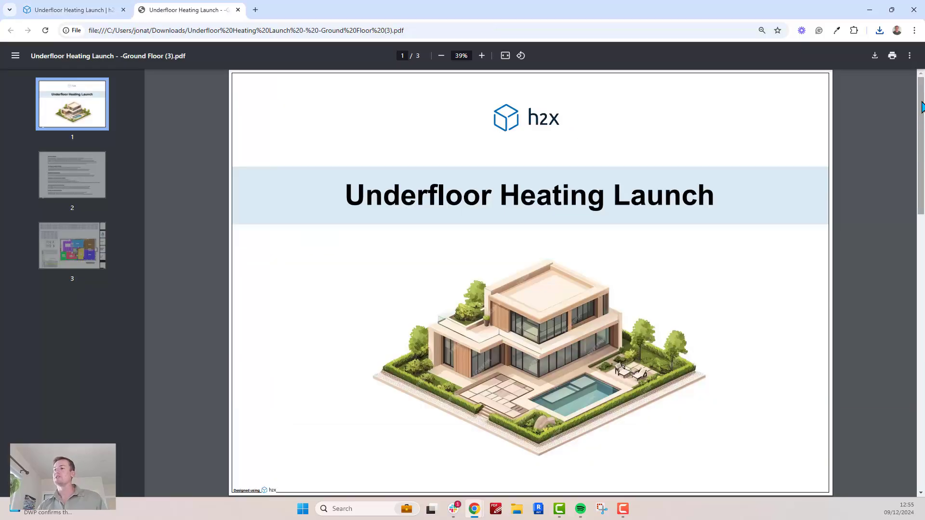
pyautogui.moveTo(921, 109); pyautogui.dragTo(921, 384)
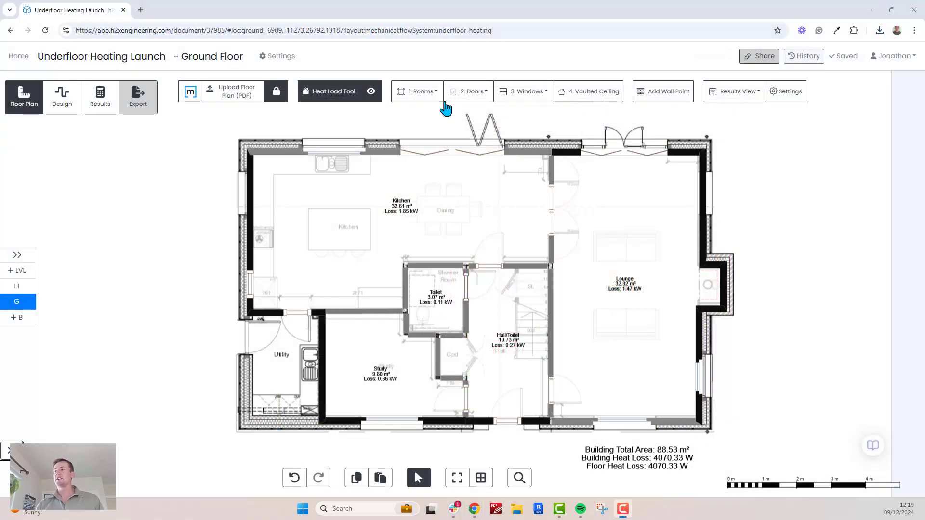
# Draw a four-cornered Utility room outline on the ground floor.
pyautogui.click(444, 100)
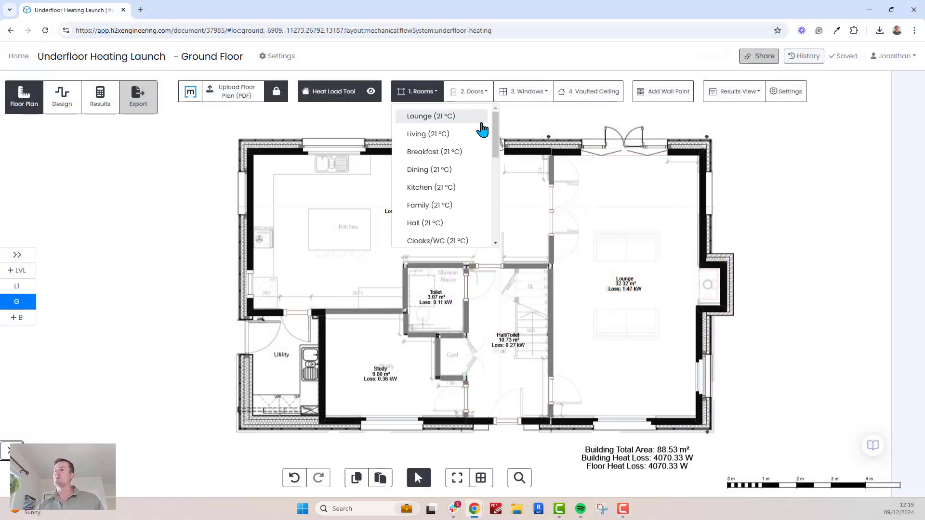
pyautogui.scroll(-3, 486, 164)
pyautogui.click(489, 165)
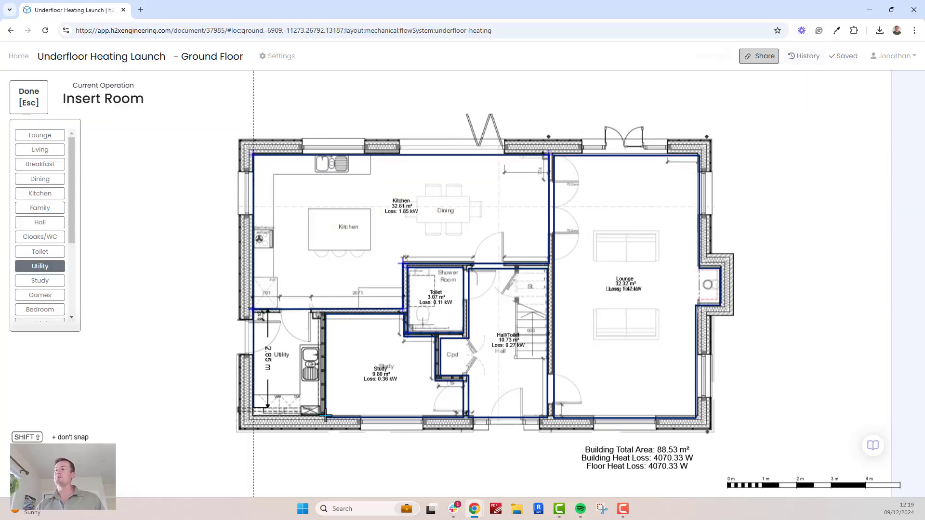
pyautogui.click(254, 310)
pyautogui.click(325, 310)
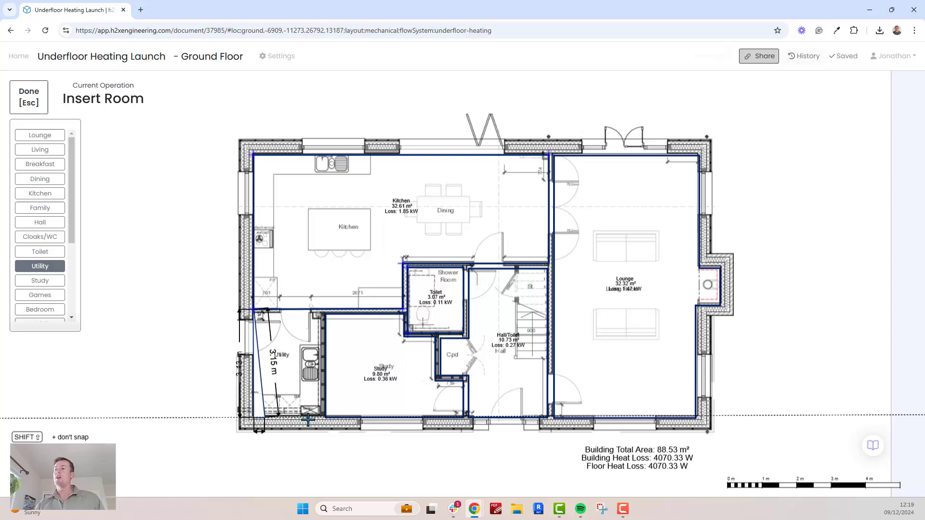
pyautogui.click(325, 415)
pyautogui.click(254, 417)
pyautogui.press('Escape')
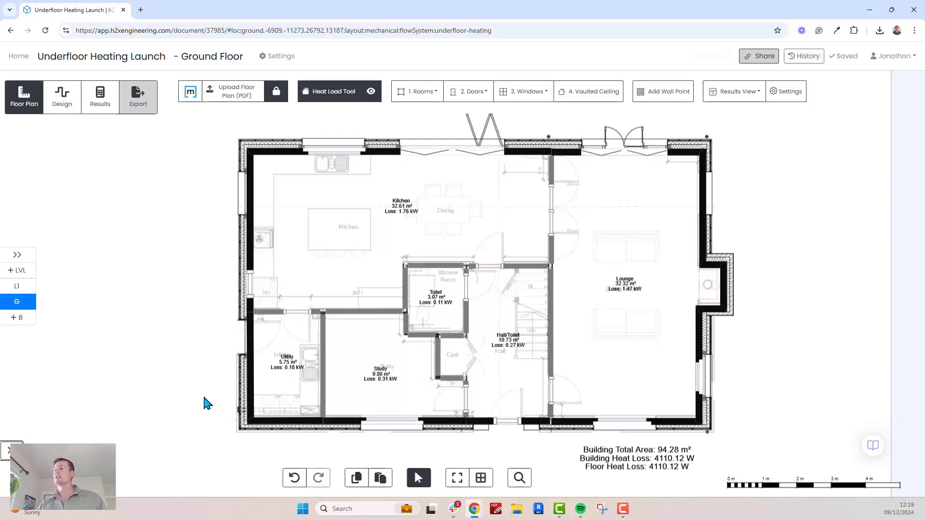
# Override the Utility room's Total Heat Loss to 200 W.
pyautogui.scroll(5, 292, 382)
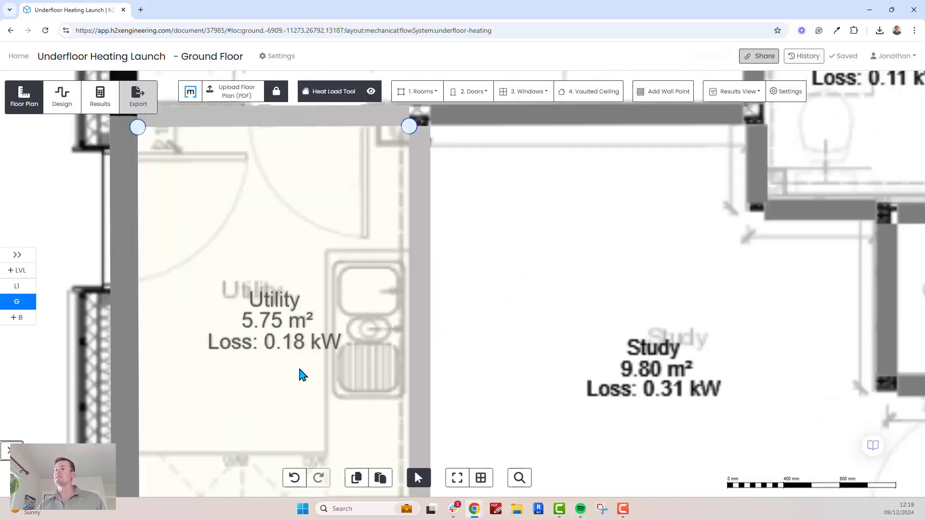
pyautogui.click(302, 374)
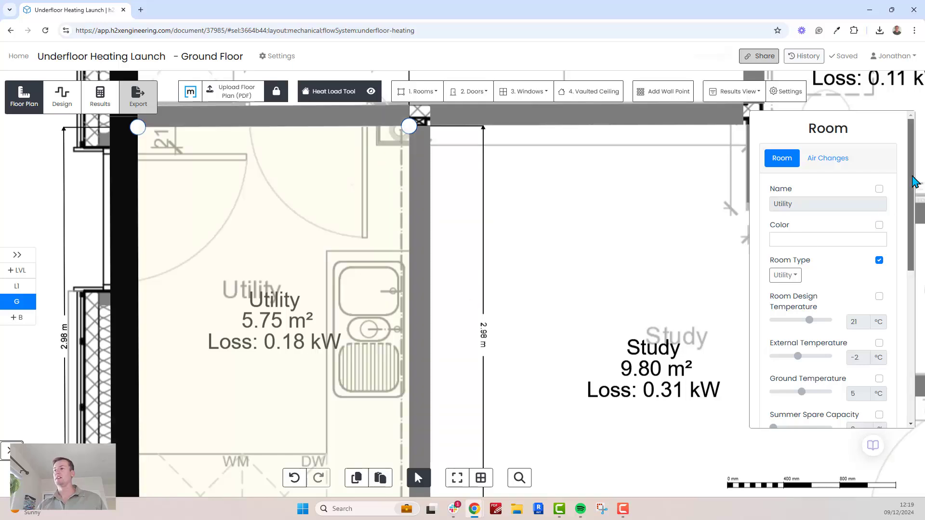
pyautogui.scroll(-6, 876, 354)
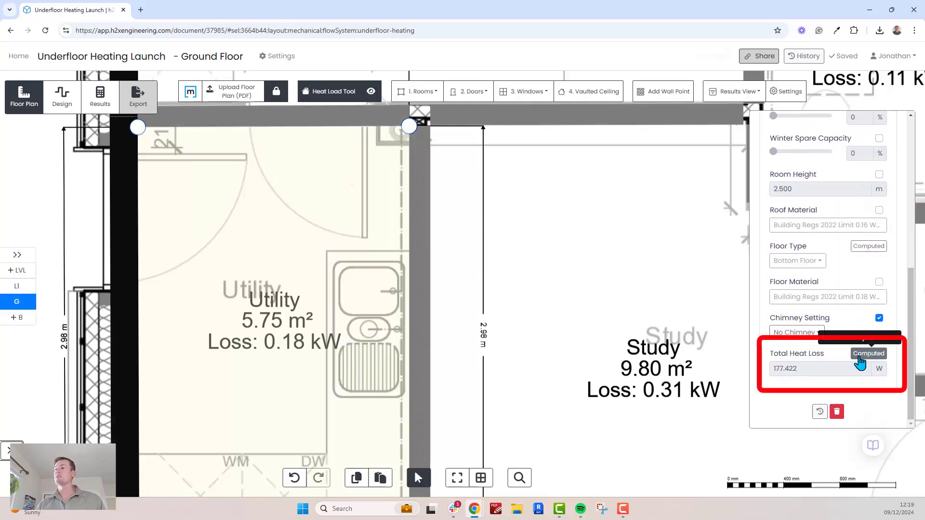
pyautogui.click(868, 354)
pyautogui.moveTo(810, 369); pyautogui.dragTo(771, 375)
pyautogui.write('200')
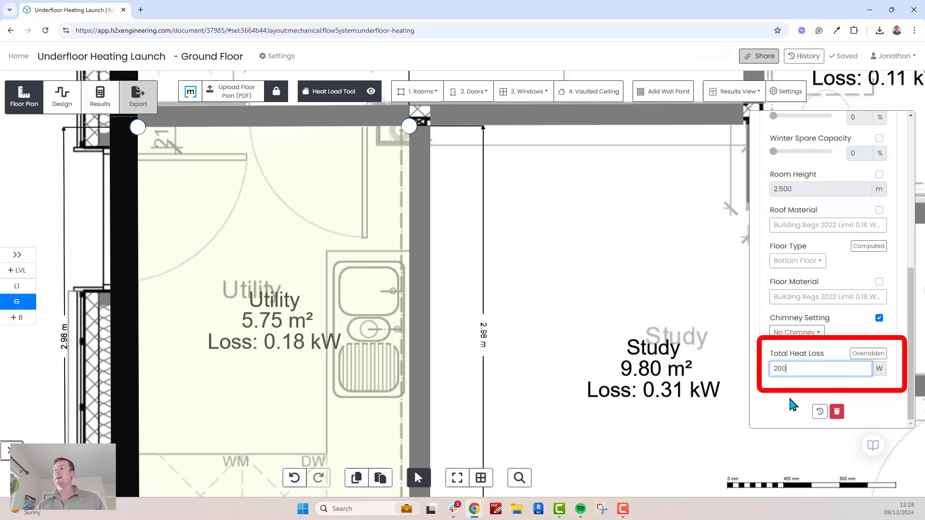
pyautogui.press('Return')
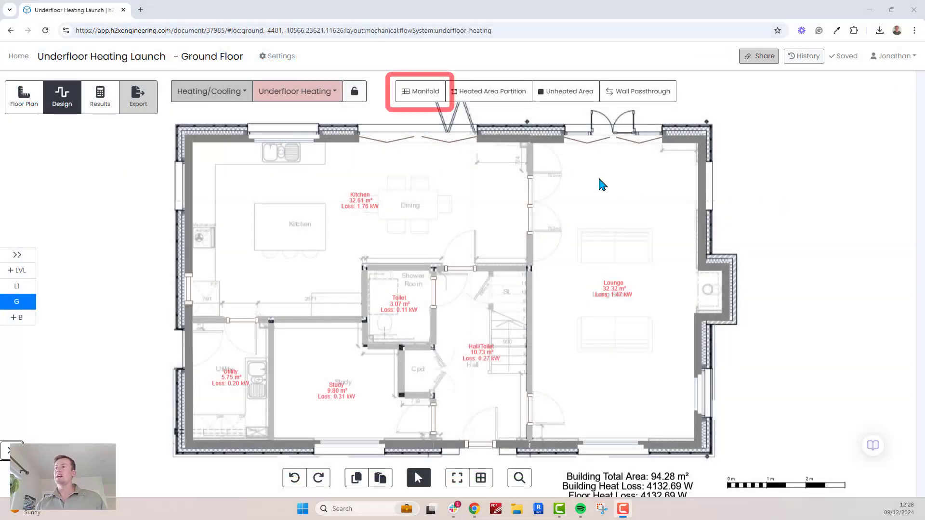
# Place Manifold G-1 on the hall cupboard wall and enable its Width override.
pyautogui.click(424, 93)
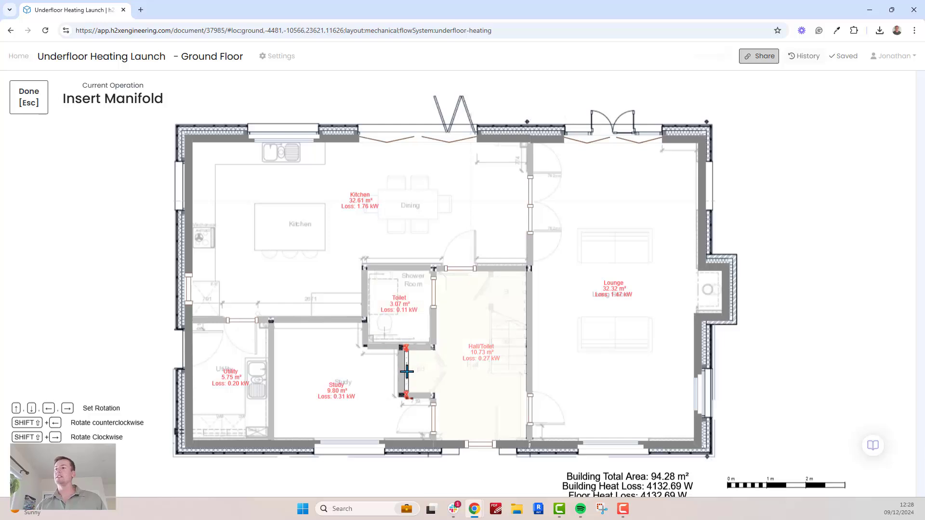
pyautogui.click(406, 371)
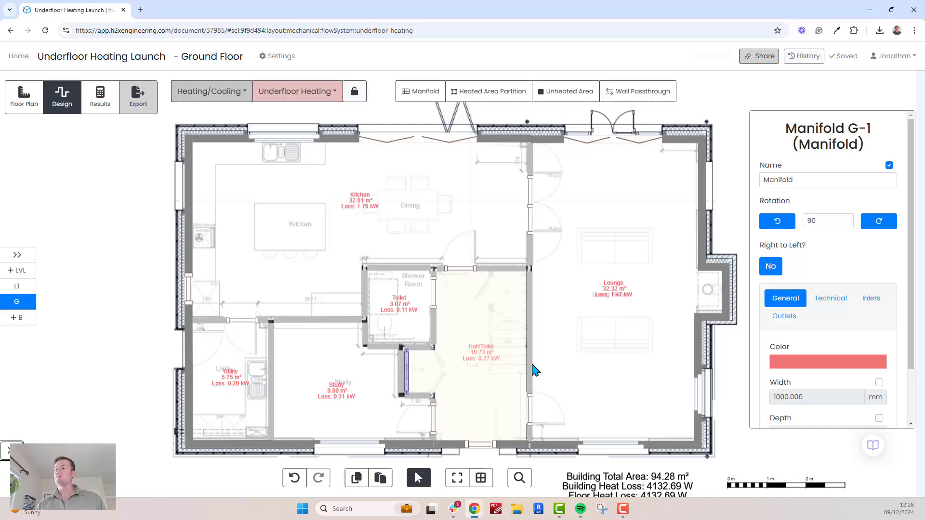
pyautogui.scroll(-2, 837, 326)
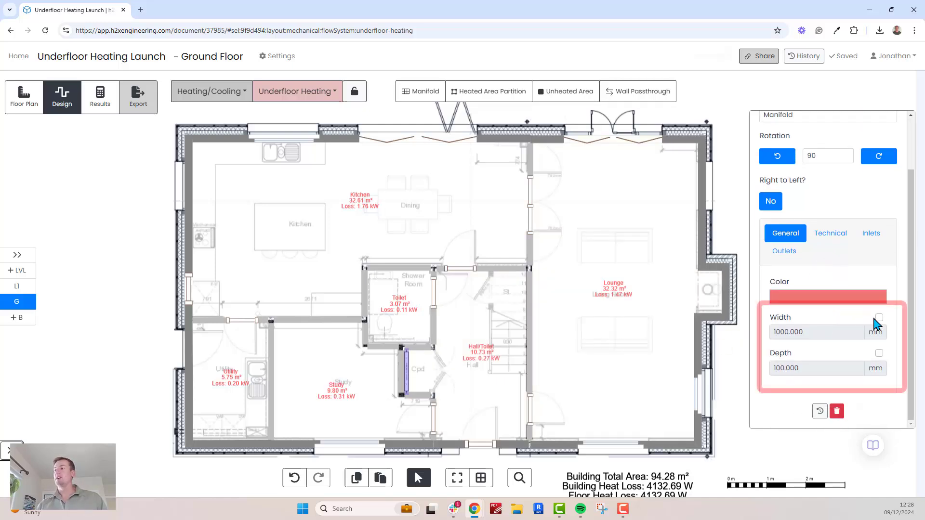
pyautogui.click(879, 318)
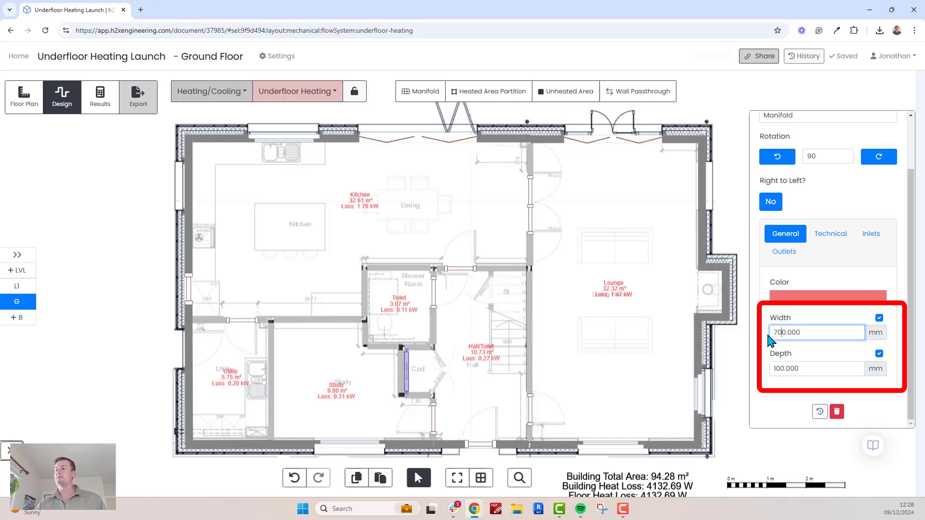
# Commit the manifold's 150 mm depth and connect it to Ground Floor -All rooms.
pyautogui.click(775, 368)
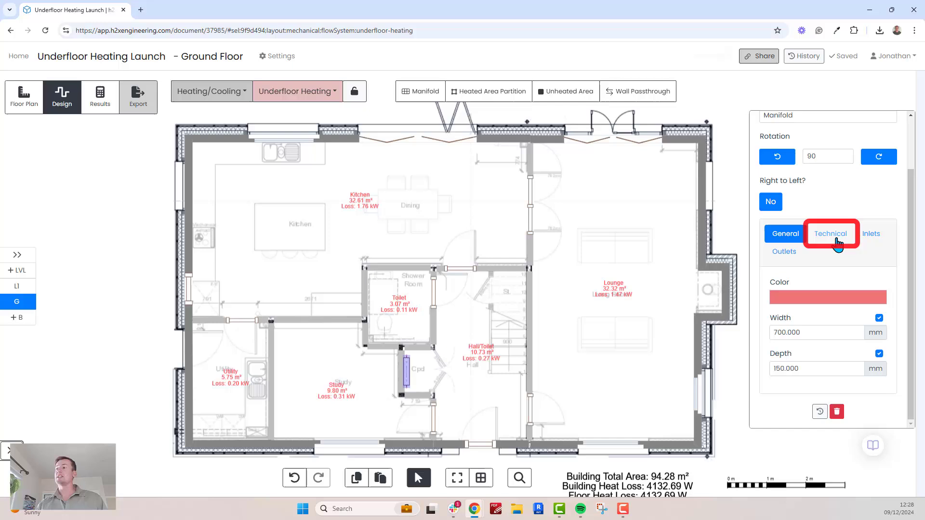
pyautogui.click(836, 241)
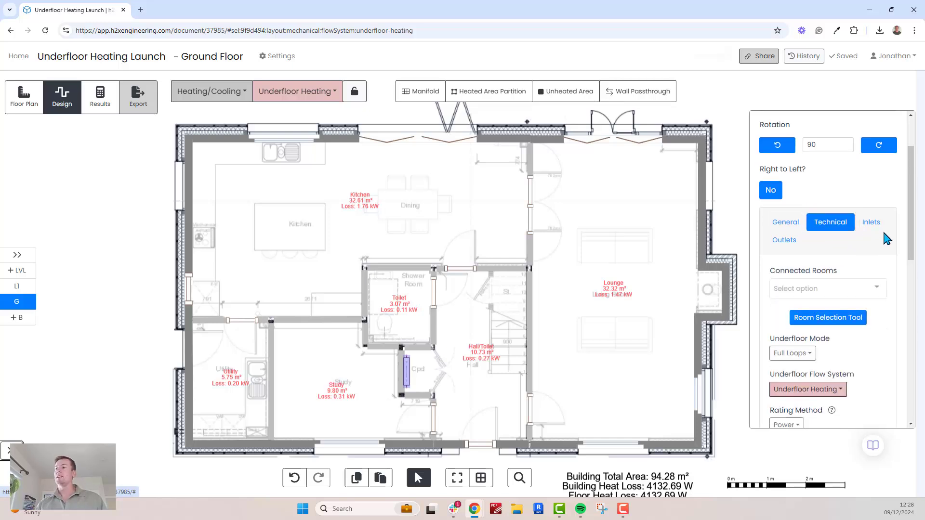
pyautogui.scroll(-1, 887, 236)
pyautogui.moveTo(917, 233)
pyautogui.mouseDown()
pyautogui.moveTo(913, 382)
pyautogui.moveTo(914, 235)
pyautogui.mouseUp()
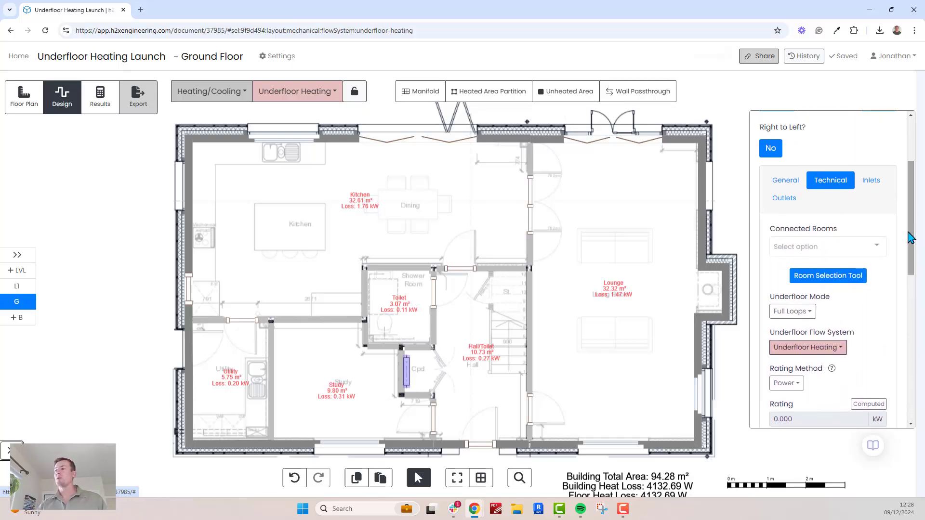
pyautogui.click(871, 256)
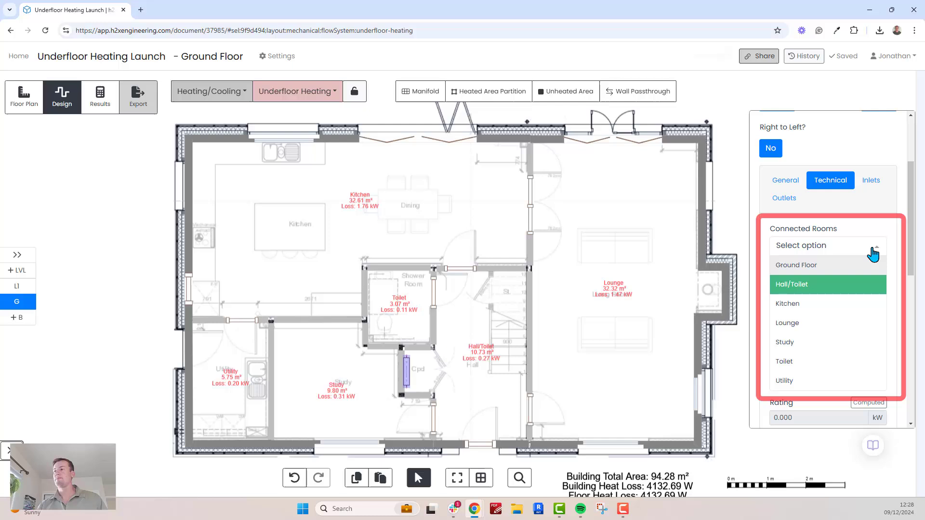
pyautogui.click(875, 265)
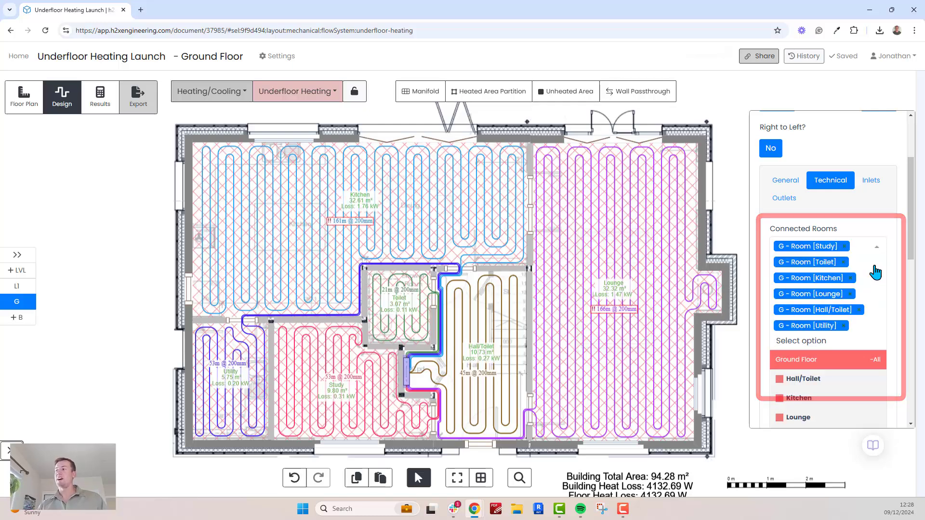
pyautogui.click(735, 240)
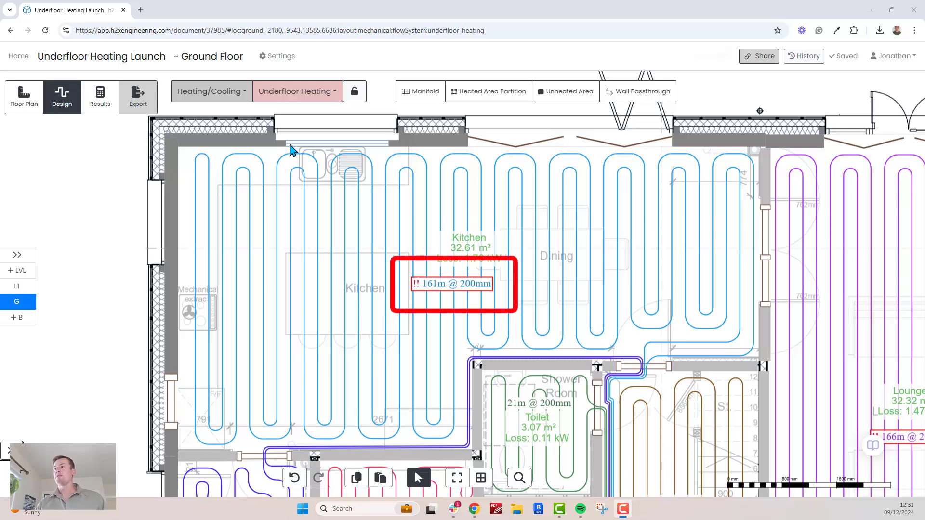
# Partition the kitchen heated area with a line from its top wall to its bottom wall.
pyautogui.click(478, 92)
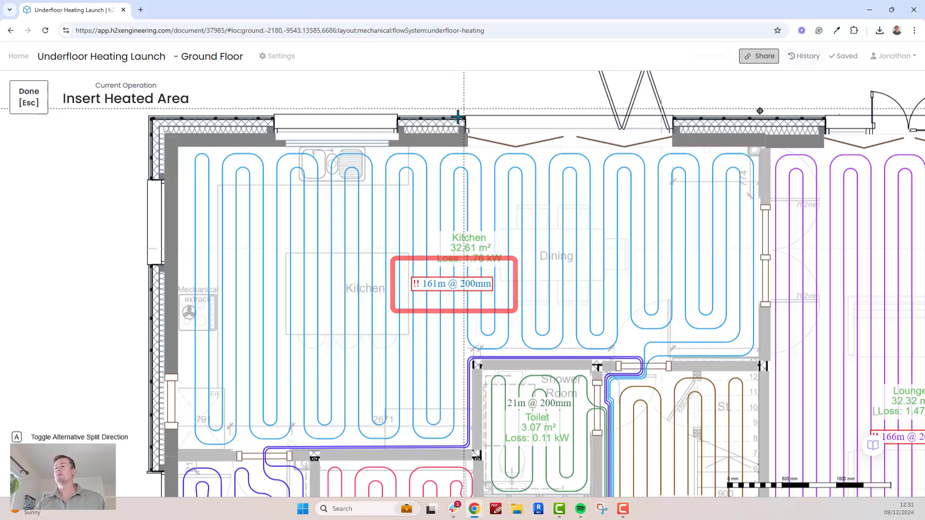
pyautogui.click(450, 145)
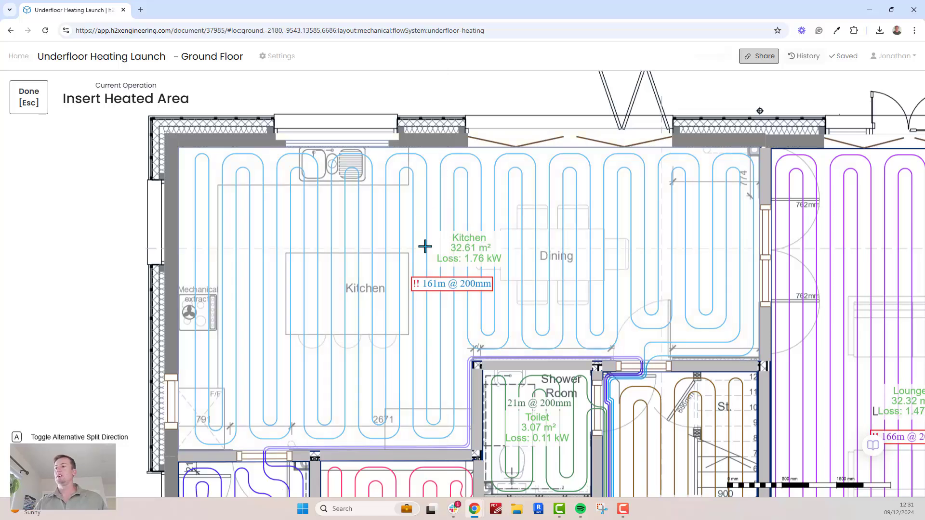
pyautogui.click(448, 449)
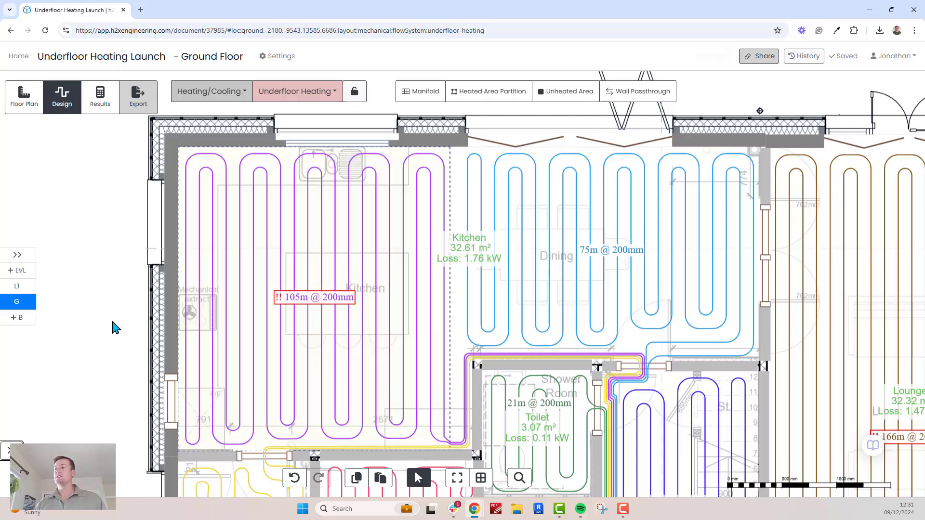
# Mark an unheated area along the kitchen worktop strip.
pyautogui.click(443, 397)
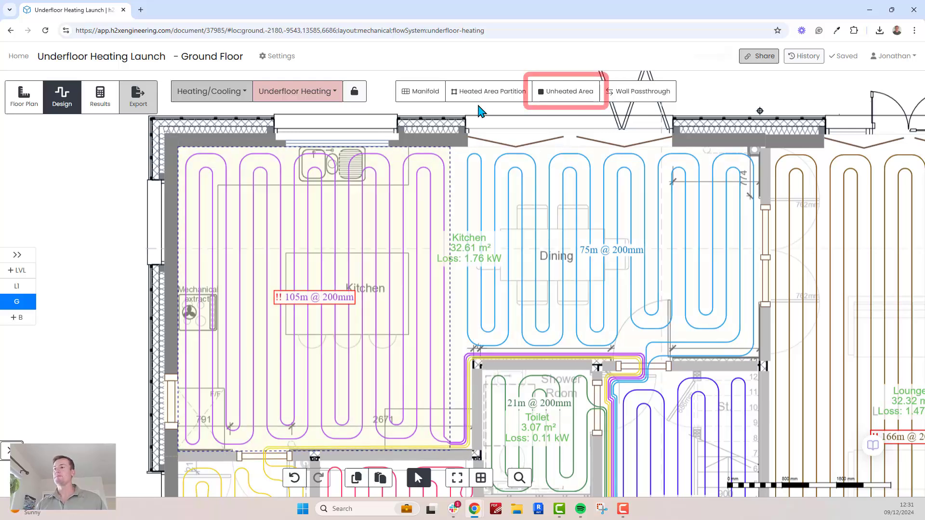
pyautogui.click(559, 93)
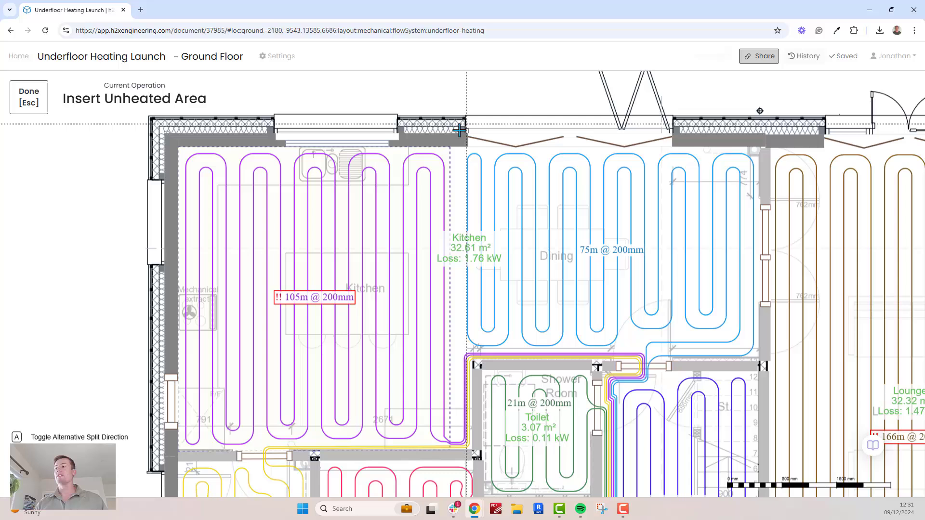
pyautogui.click(407, 147)
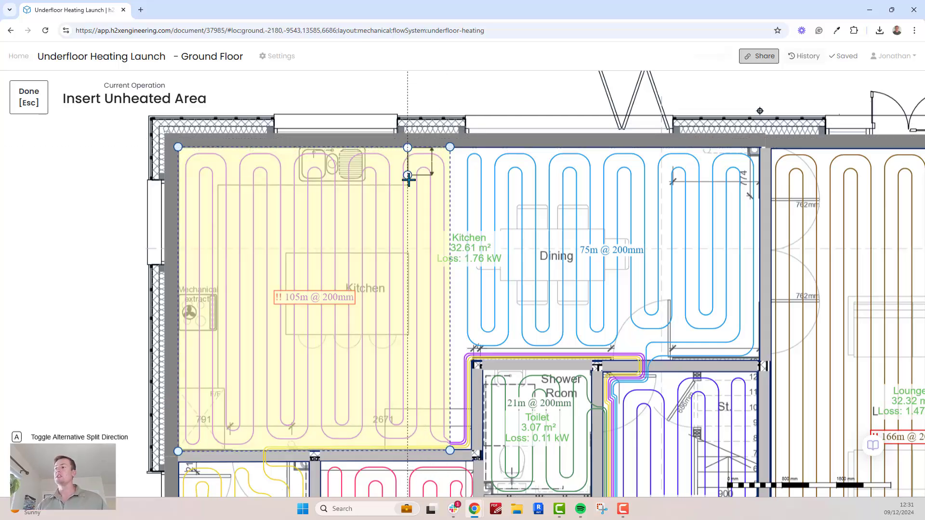
pyautogui.click(408, 185)
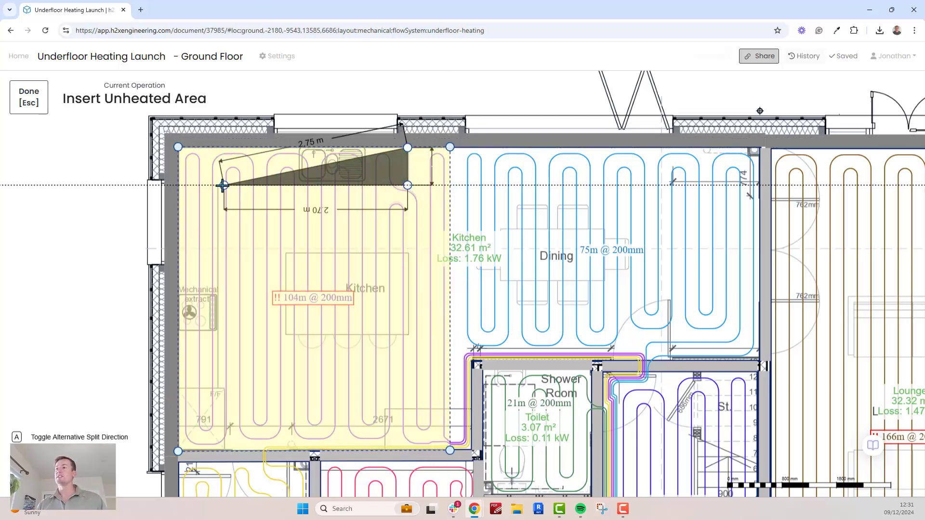
pyautogui.click(215, 450)
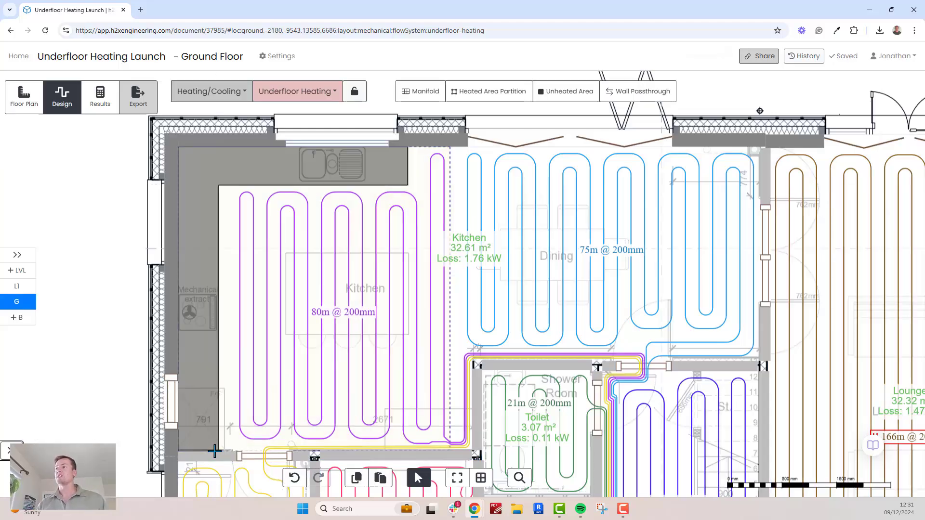
# Mark an unheated area over the kitchen island.
pyautogui.click(547, 96)
pyautogui.click(285, 252)
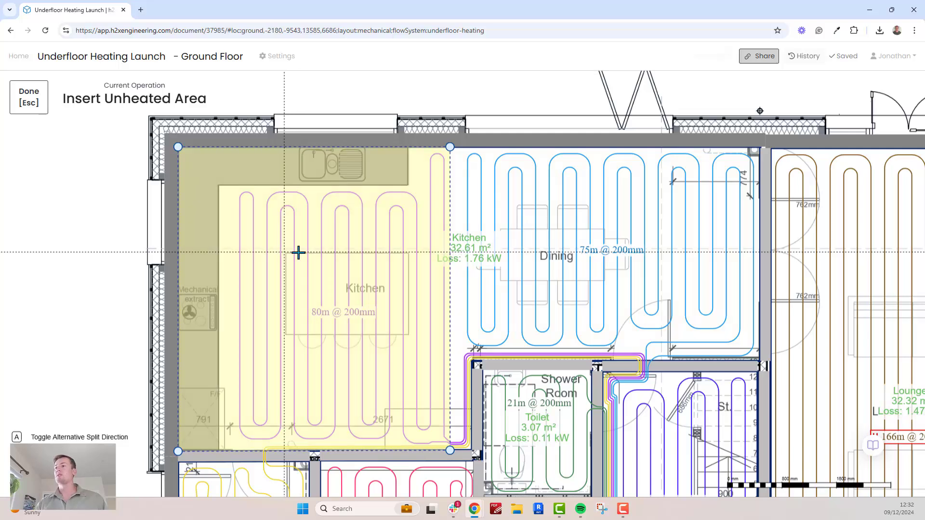
pyautogui.click(408, 333)
pyautogui.click(288, 336)
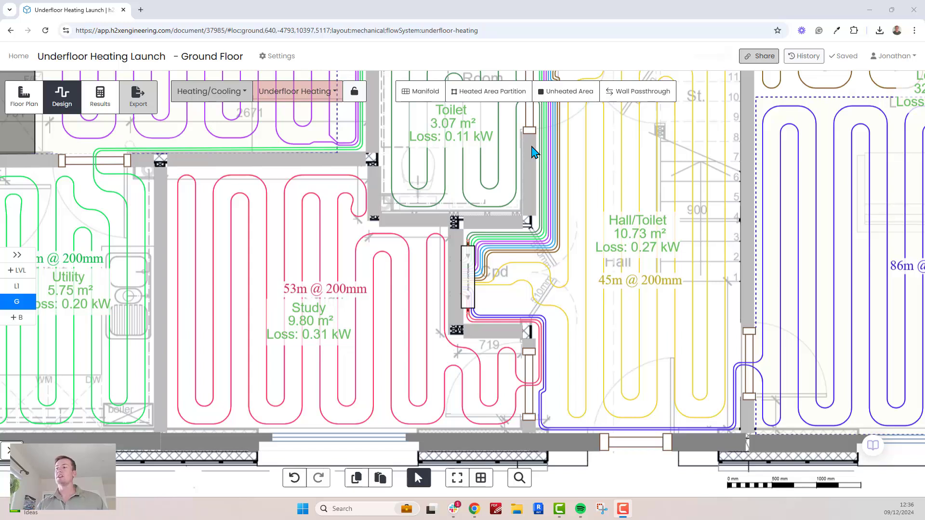
# Draw a thin unheated strip against the Study's top wall.
pyautogui.click(566, 91)
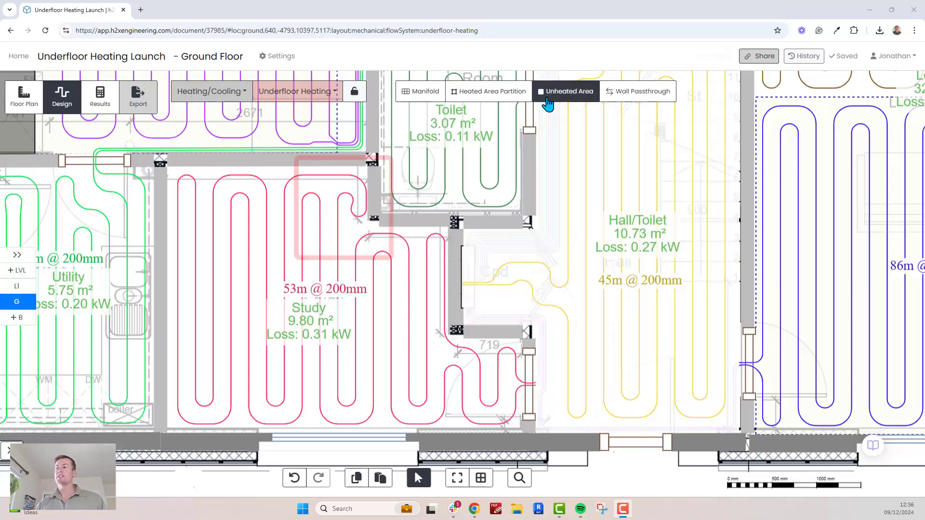
pyautogui.click(348, 225)
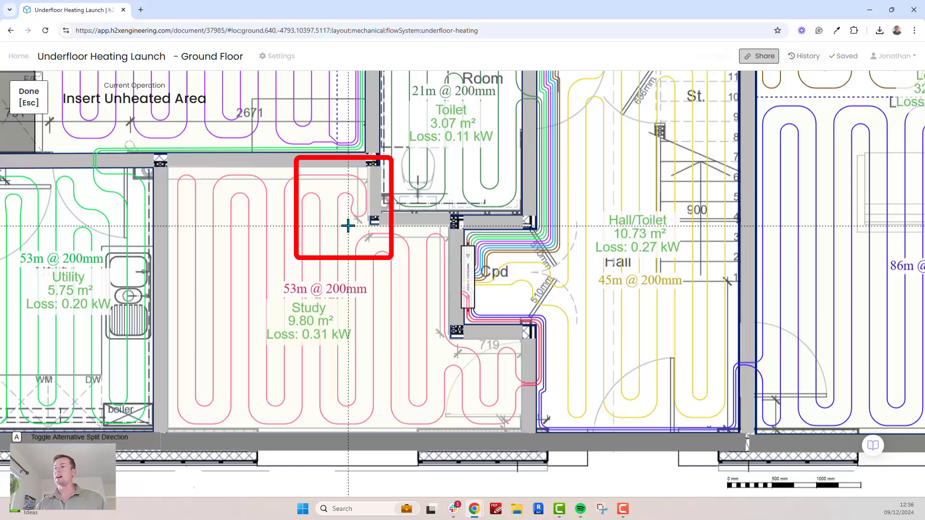
pyautogui.click(352, 174)
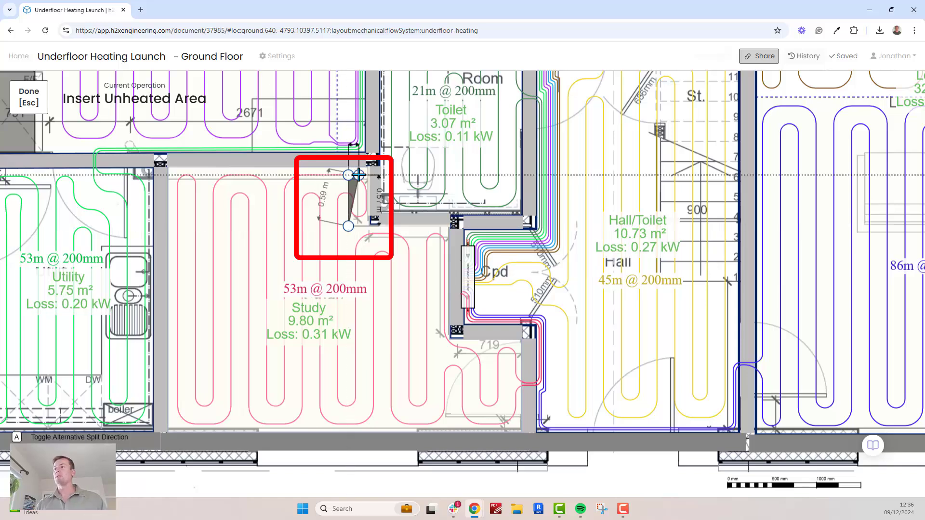
pyautogui.click(359, 223)
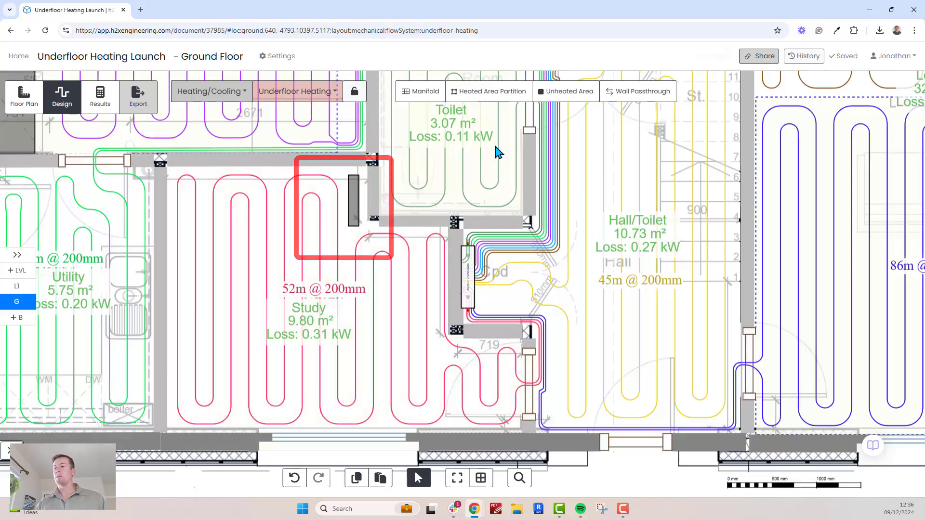
# Add a 0.72 m unheated area across the cupboard beside the manifold.
pyautogui.click(547, 93)
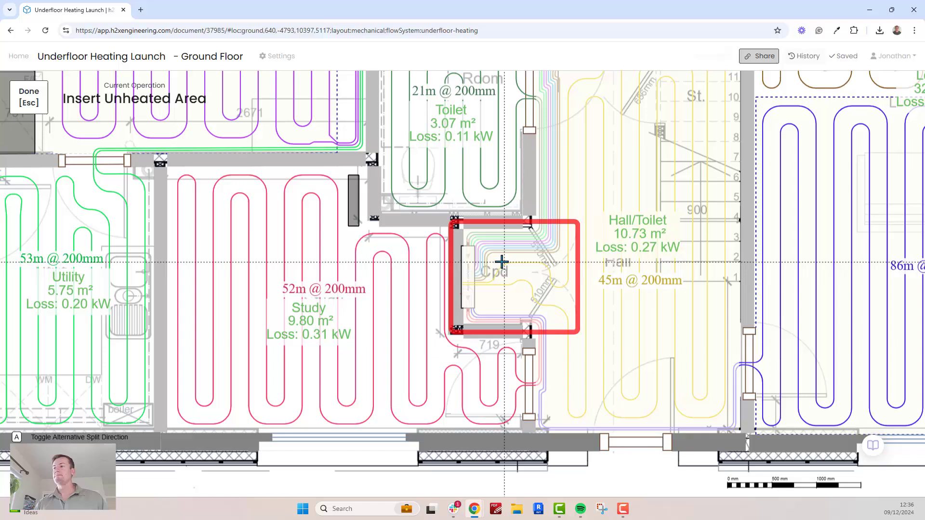
pyautogui.click(499, 261)
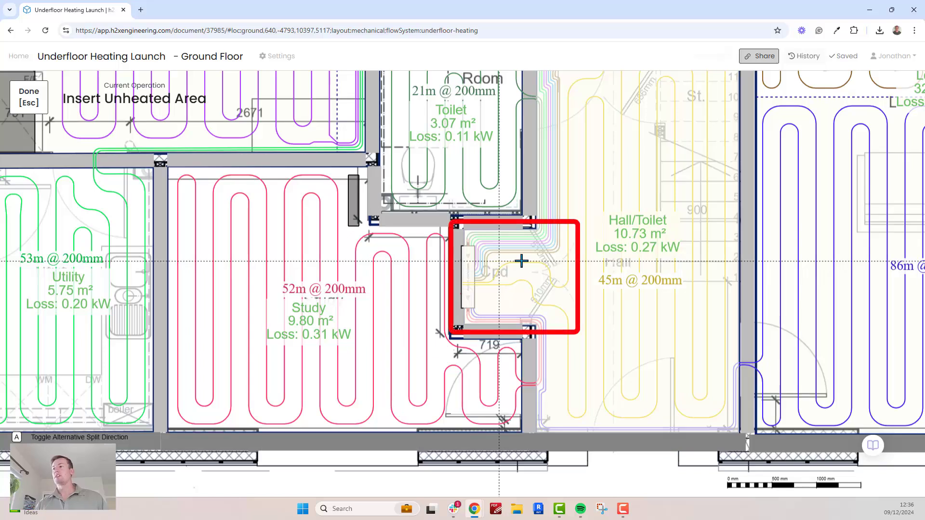
pyautogui.click(563, 261)
pyautogui.click(500, 269)
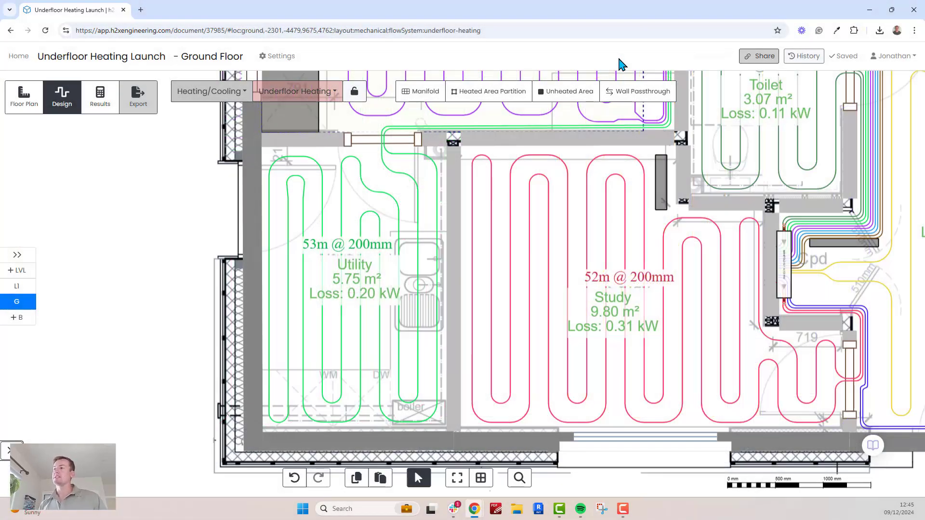
# Place a wall passthrough at the base of the Utility–Study wall near the boiler.
pyautogui.click(631, 92)
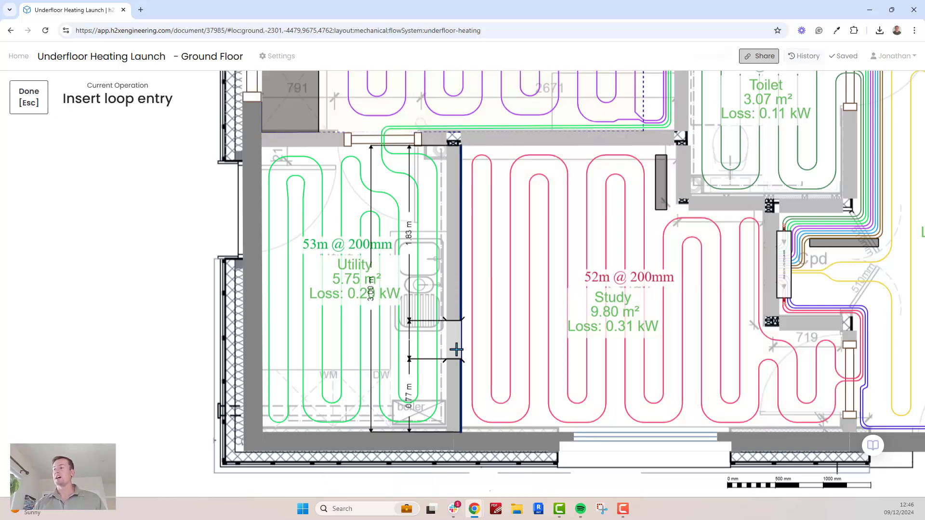
pyautogui.click(451, 410)
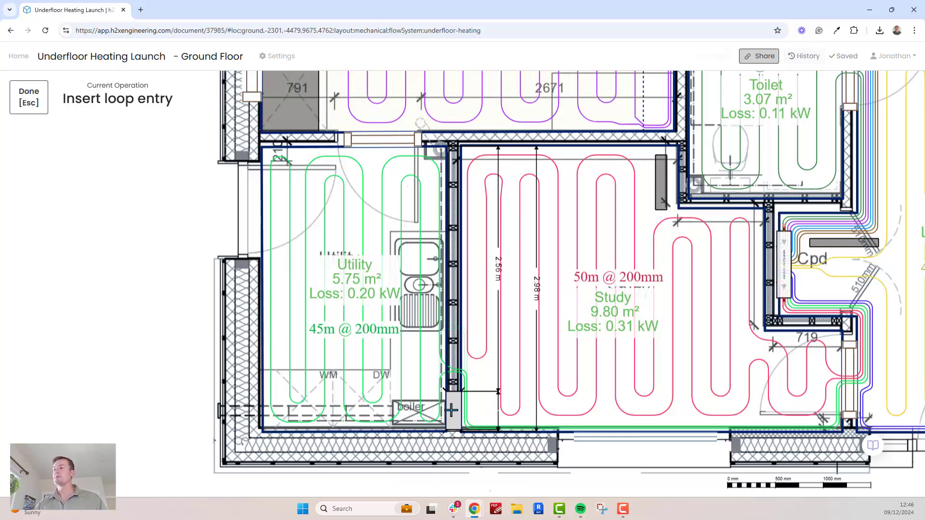
pyautogui.press('Escape')
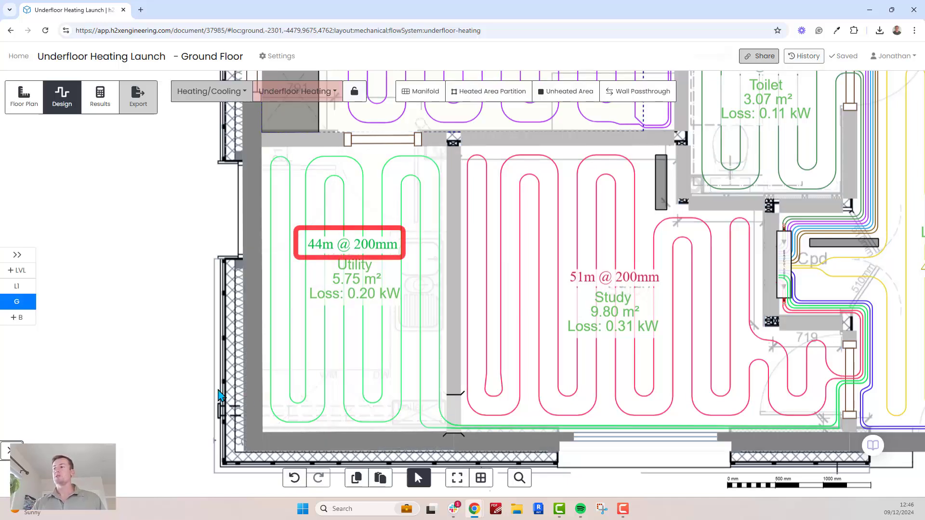
# Set the Utility room's loop shape to Spiral with overridden 100 mm loop spacing.
pyautogui.click(297, 340)
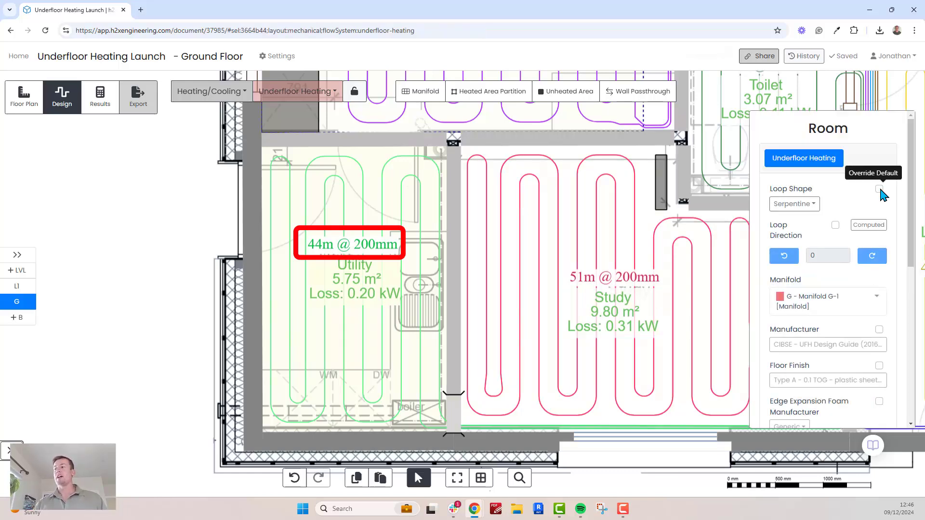
pyautogui.click(814, 206)
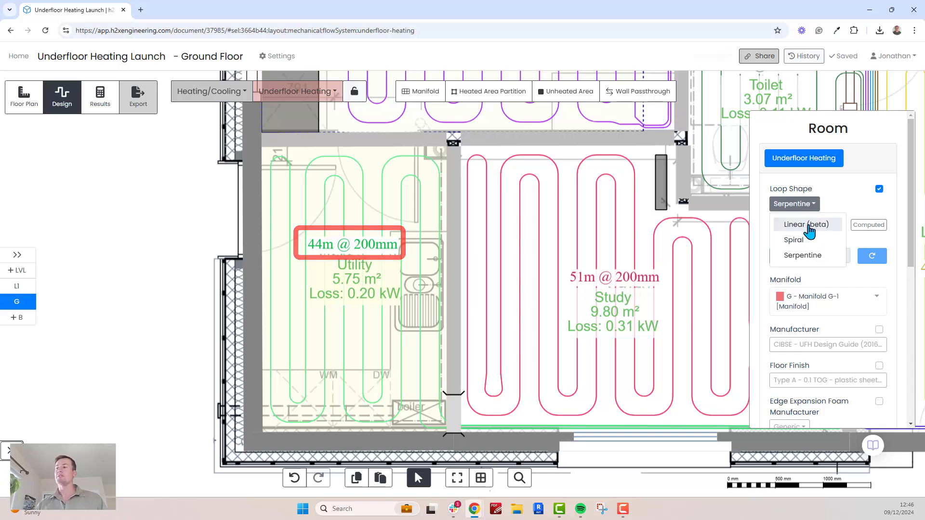
pyautogui.click(794, 240)
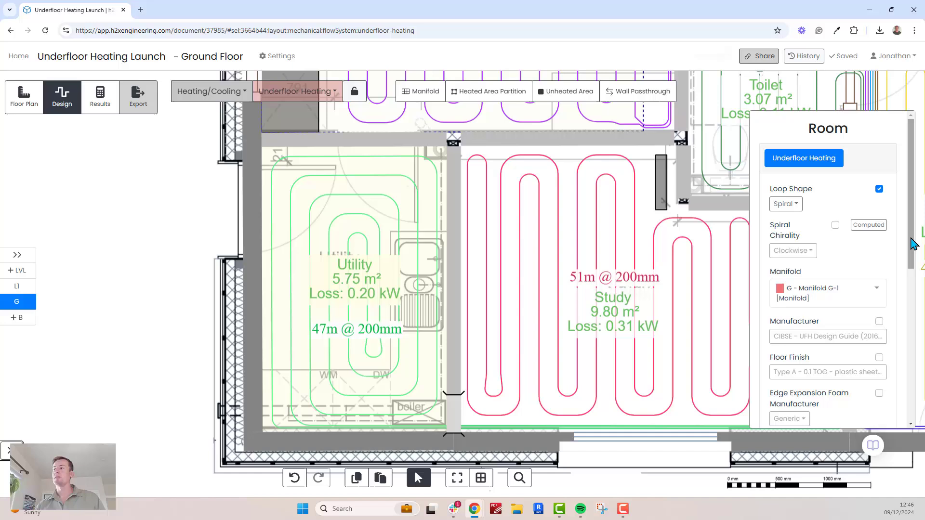
pyautogui.moveTo(915, 244); pyautogui.dragTo(911, 365)
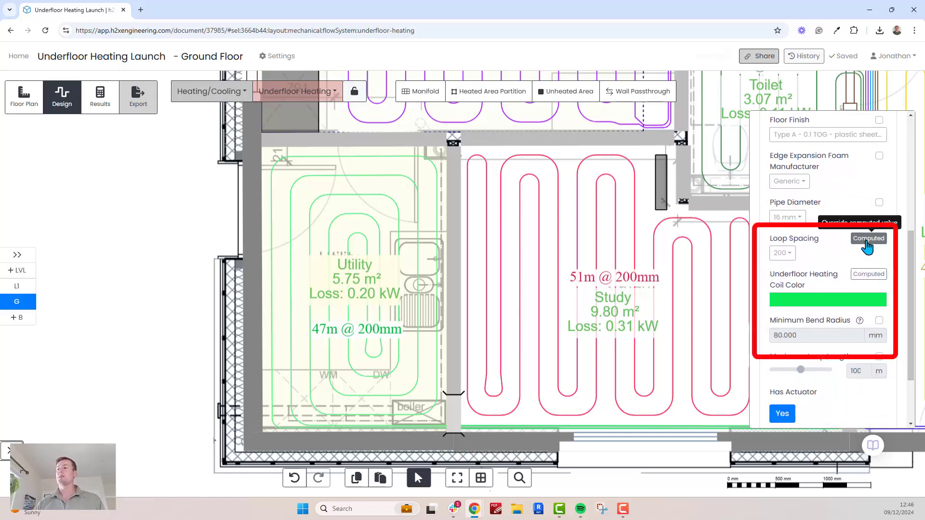
pyautogui.click(786, 255)
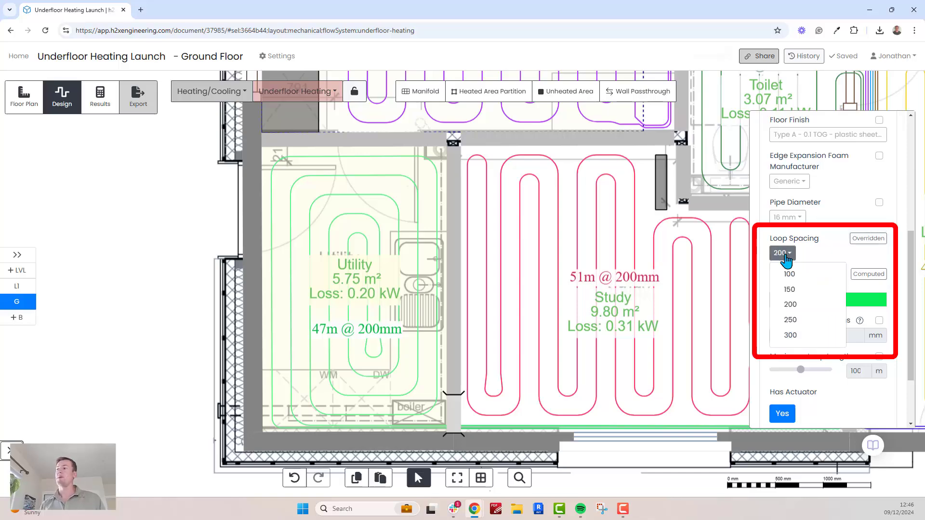
pyautogui.click(802, 274)
pyautogui.scroll(-5, 56, 190)
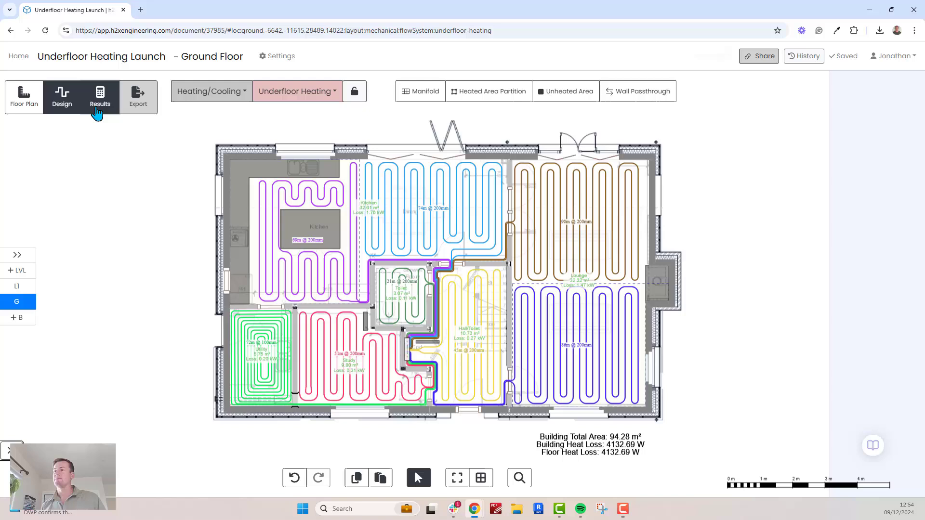
# Show Floor Temperature labels in the Results view filters.
pyautogui.click(99, 104)
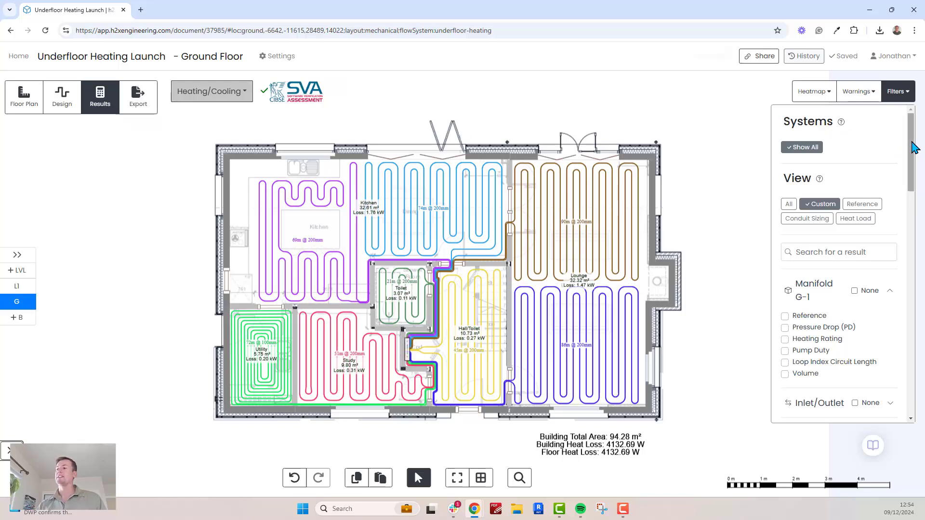
pyautogui.moveTo(914, 146); pyautogui.dragTo(914, 185)
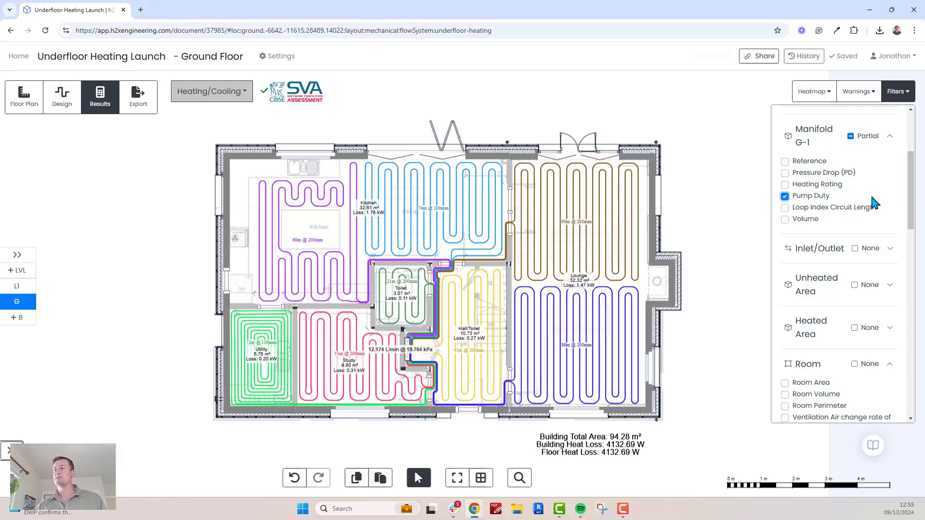
pyautogui.moveTo(912, 198); pyautogui.dragTo(912, 363)
pyautogui.click(820, 245)
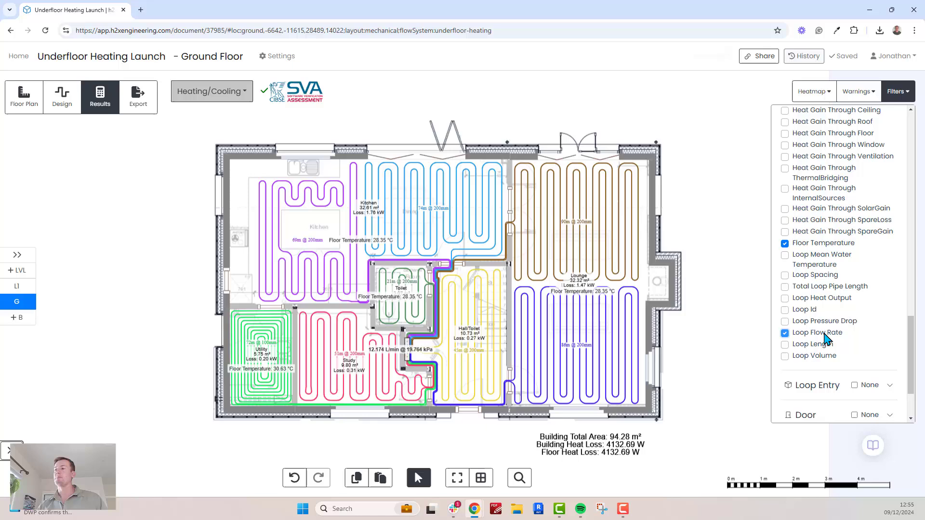
# Reposition the floor plan on the sheet and export this level as PDF.
pyautogui.click(143, 105)
pyautogui.click(606, 131)
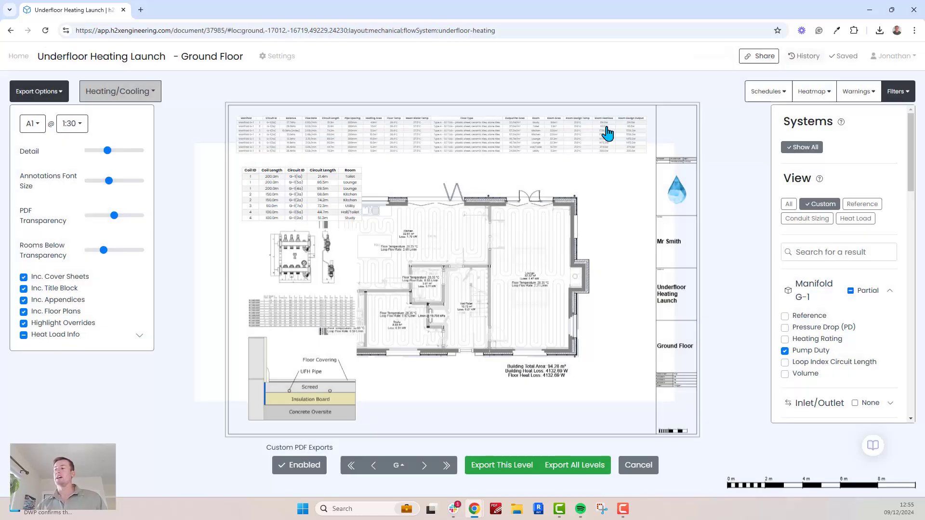
pyautogui.moveTo(444, 179); pyautogui.dragTo(495, 196)
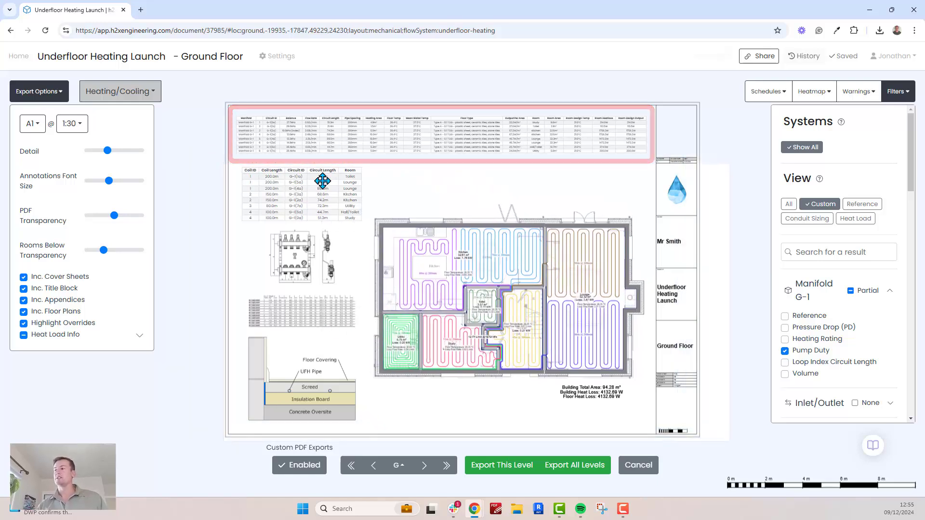
pyautogui.click(504, 465)
# Open the downloaded Ground Floor PDF and scroll to page 3's floor layout sheet.
pyautogui.click(773, 72)
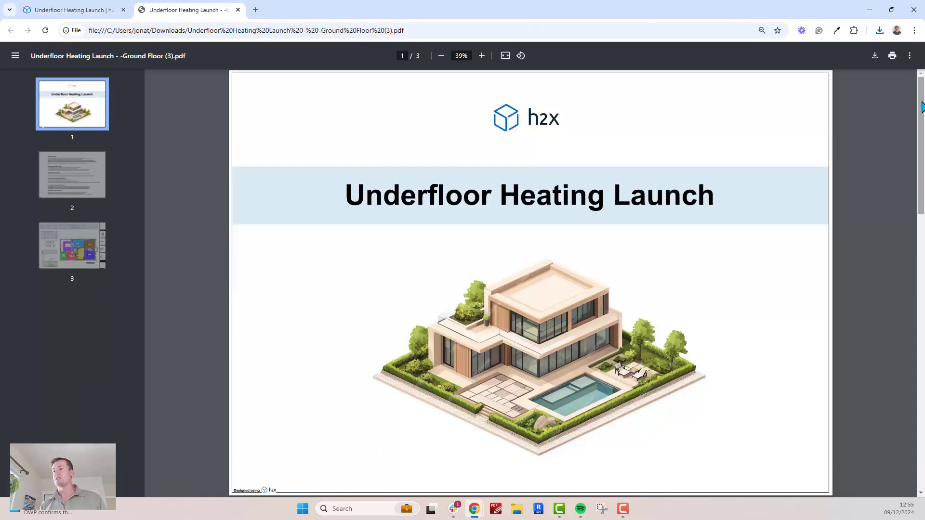
pyautogui.moveTo(921, 111); pyautogui.dragTo(922, 382)
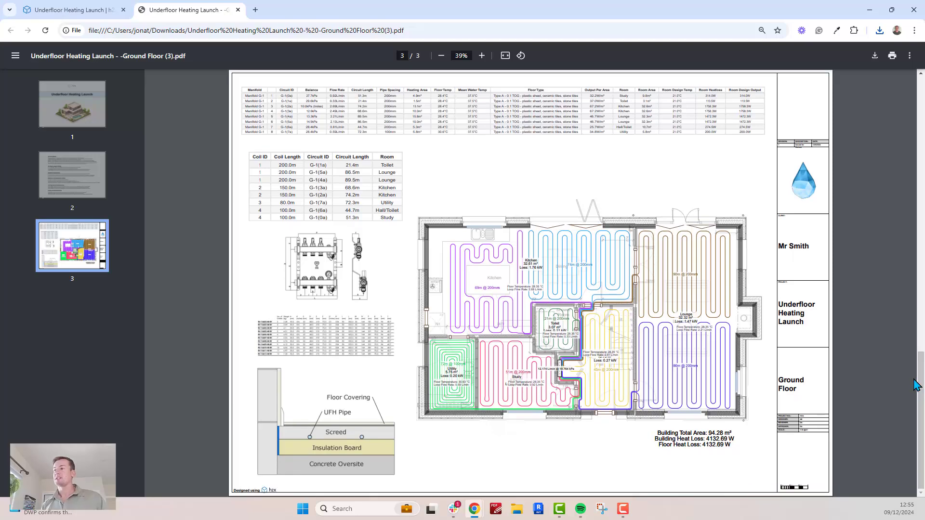